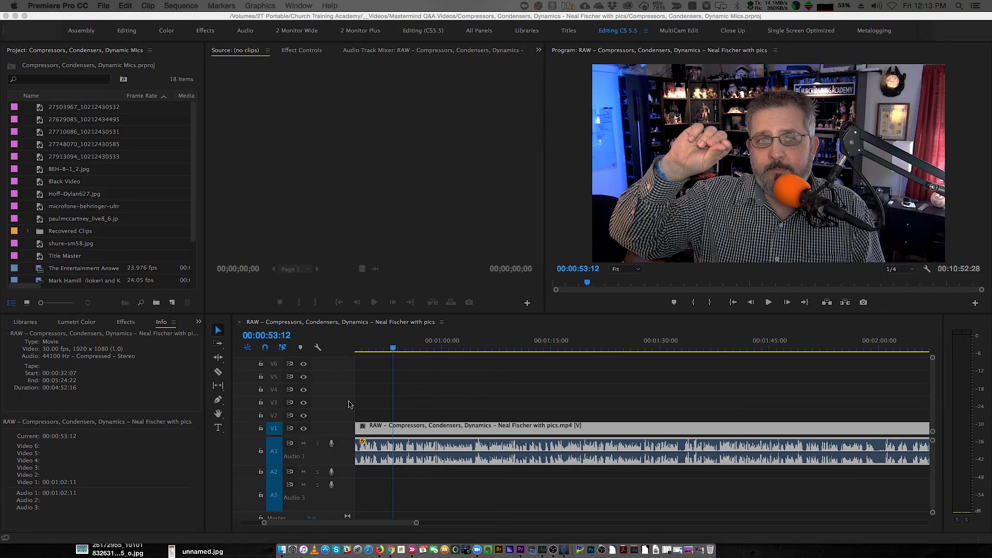
Step: Expand Audio 1 to show its waveform and move the playhead to the quiet clip near 00:05:53
{"action": "left_click", "coordinate": [374, 461]}
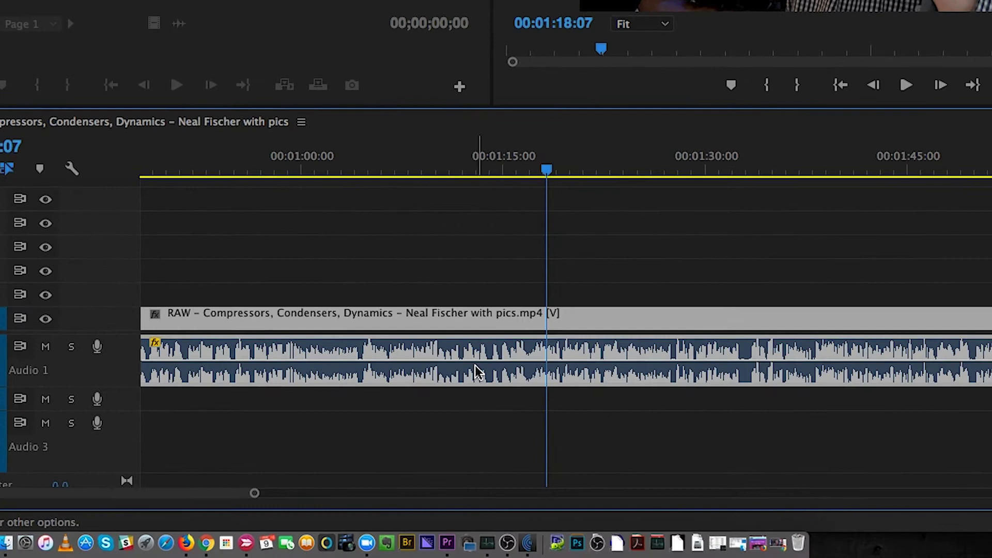
{"action": "double_click", "coordinate": [105, 398]}
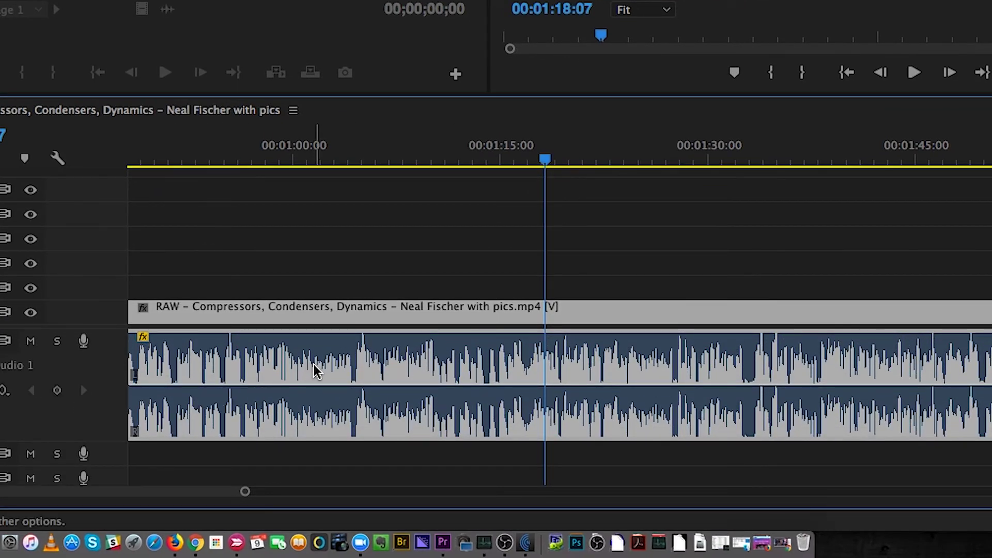
{"action": "left_click_drag", "start_coordinate": [206, 497], "coordinate": [437, 495]}
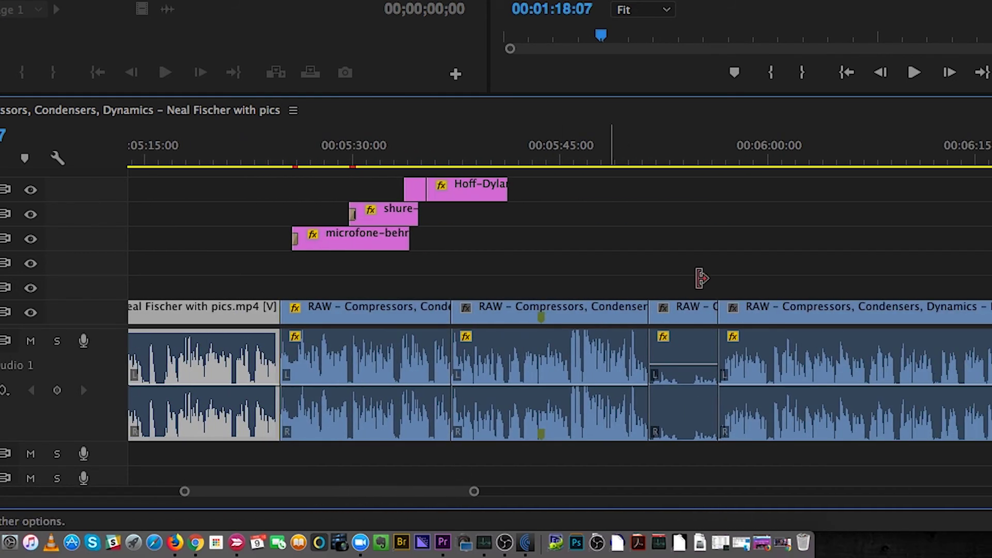
{"action": "left_click", "coordinate": [684, 155]}
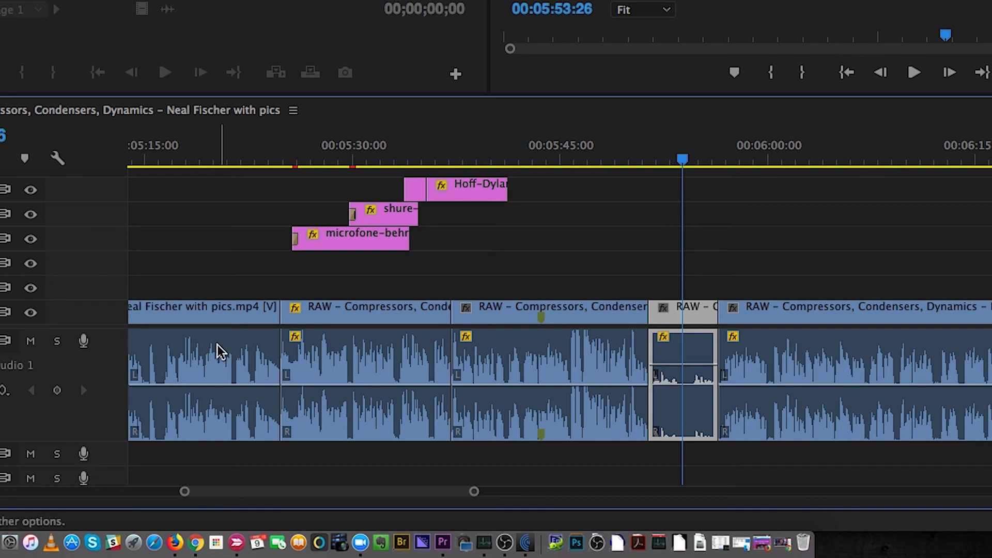
Step: Mute Audio 2 and Audio 3 so only the Audio 1 vocal plays, then clear the clip selection
{"action": "left_click_drag", "start_coordinate": [235, 492], "coordinate": [0, 491]}
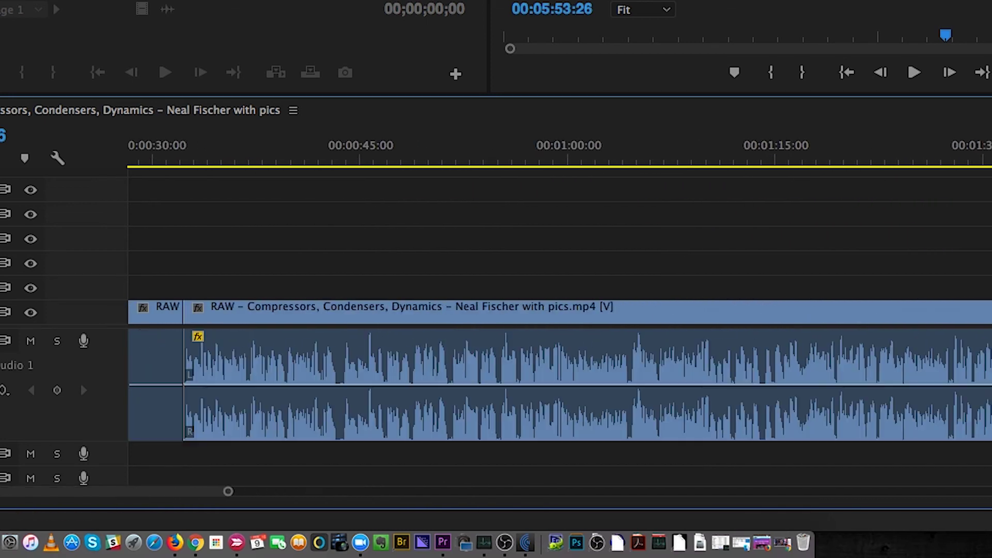
{"action": "scroll", "coordinate": [158, 356], "scroll_direction": "down", "scroll_amount": 2}
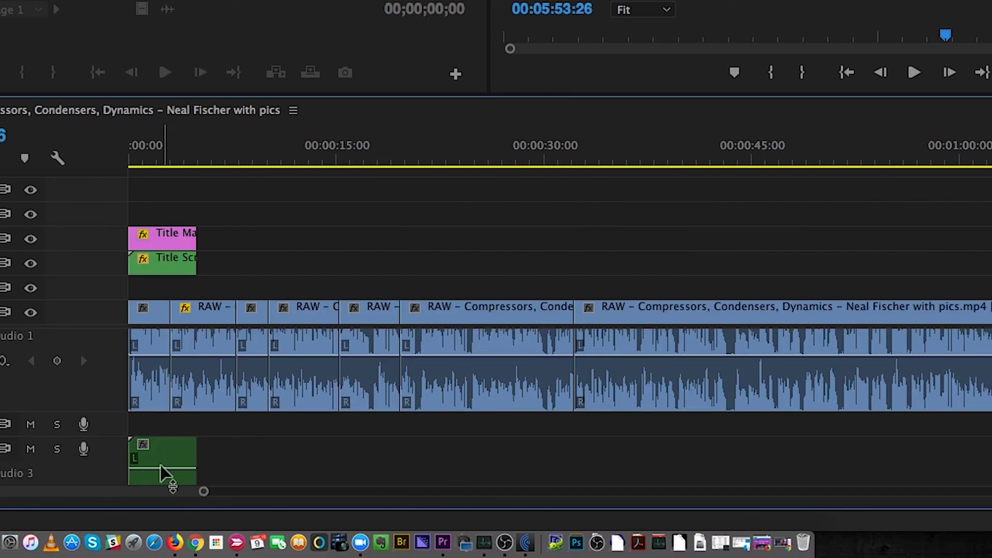
{"action": "left_click", "coordinate": [31, 450]}
{"action": "left_click", "coordinate": [30, 425]}
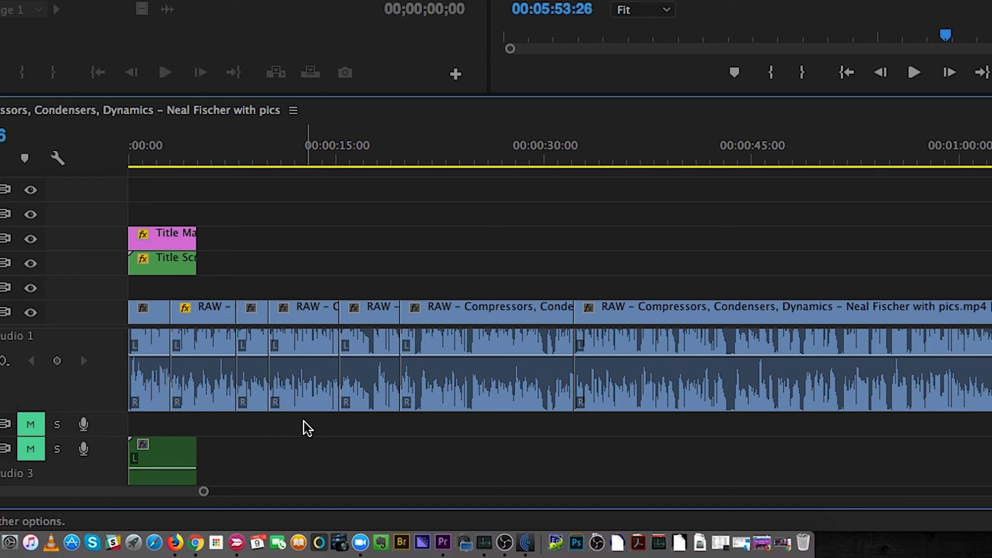
{"action": "scroll", "coordinate": [305, 429], "scroll_direction": "up", "scroll_amount": 2}
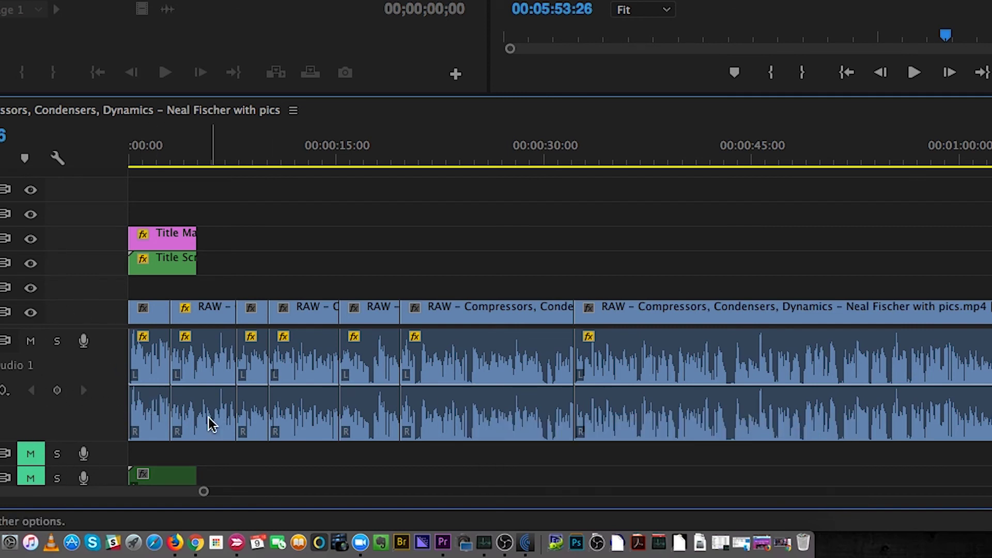
{"action": "left_click", "coordinate": [288, 264]}
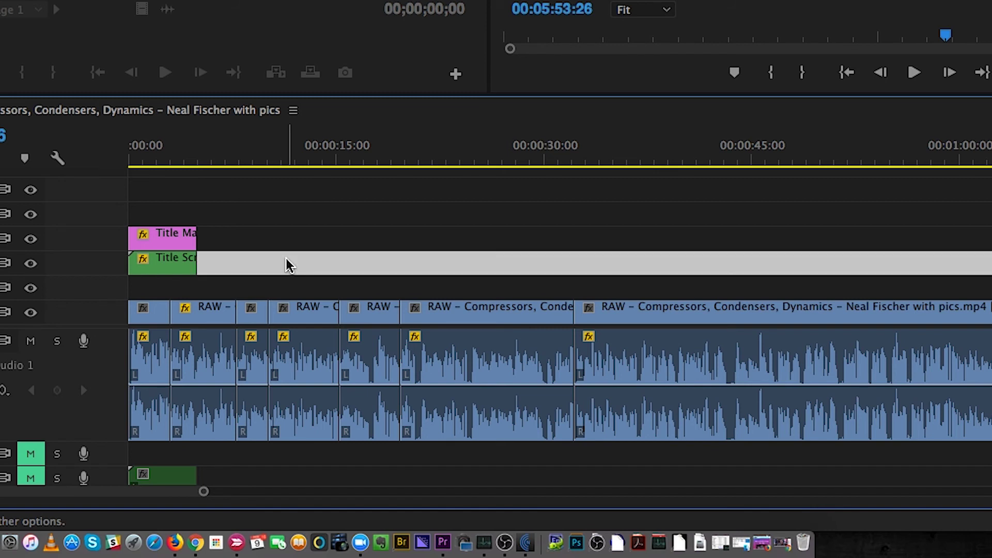
{"action": "key", "text": "ctrl+m"}
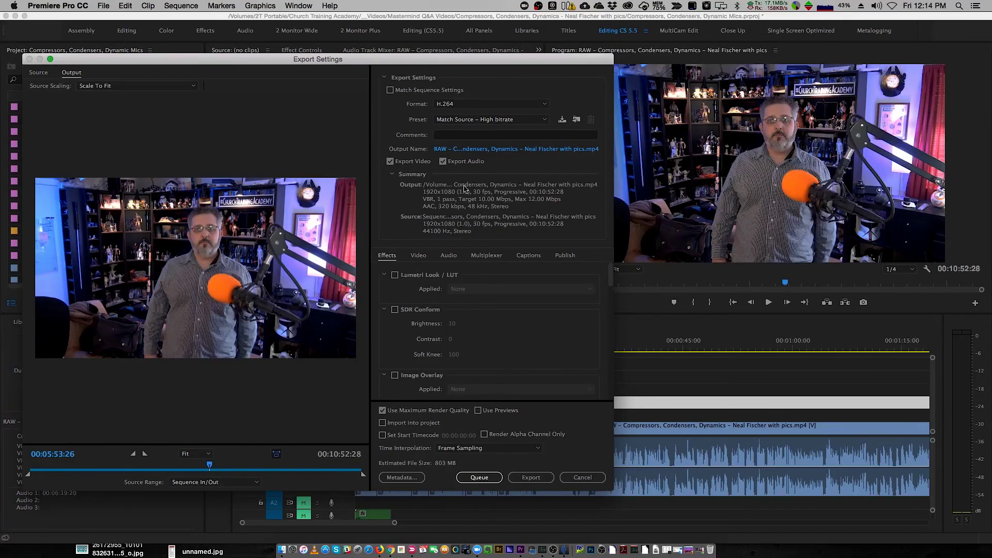
{"action": "left_click", "coordinate": [445, 106]}
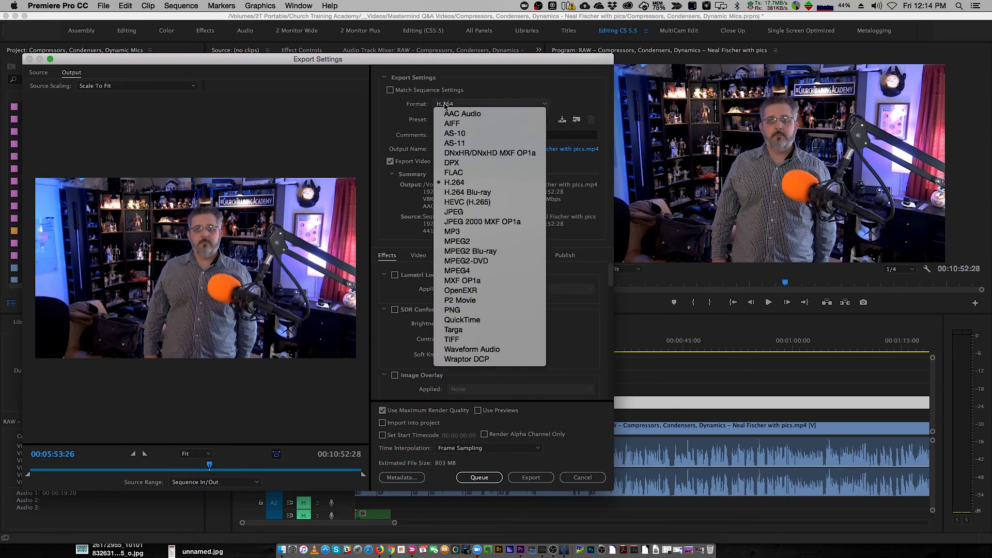
{"action": "left_click", "coordinate": [465, 350]}
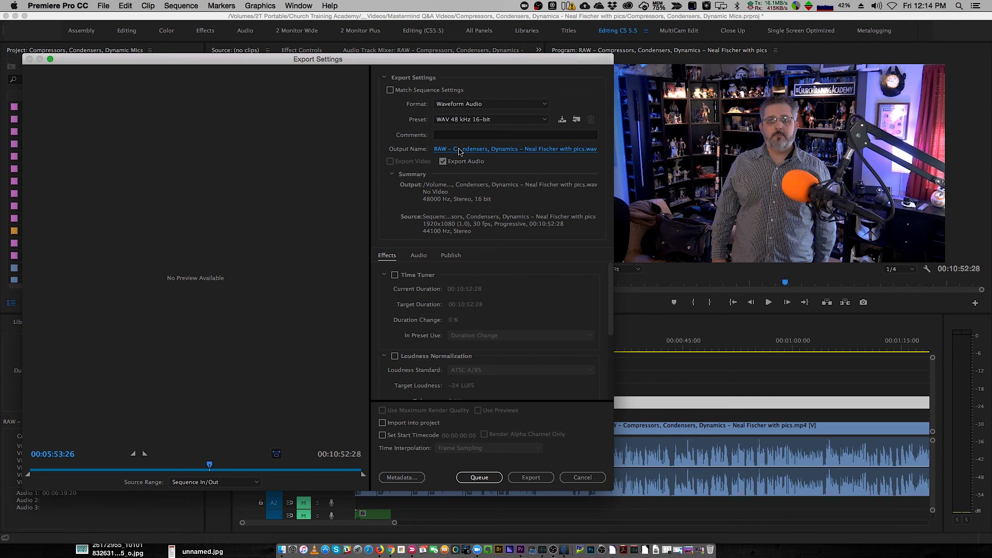
{"action": "left_click", "coordinate": [460, 150]}
{"action": "type", "text": "Vocal Recording.wav"}
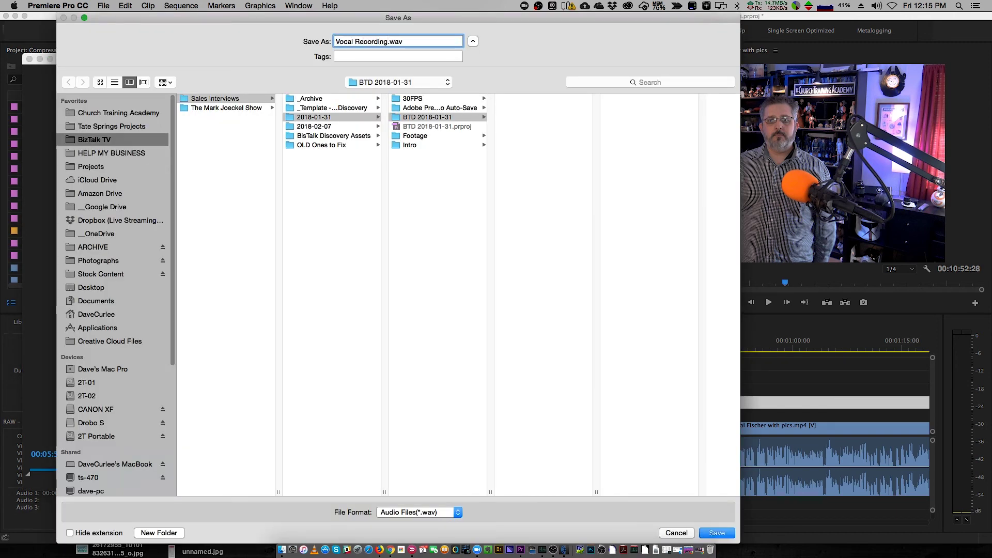
{"action": "left_click", "coordinate": [390, 82]}
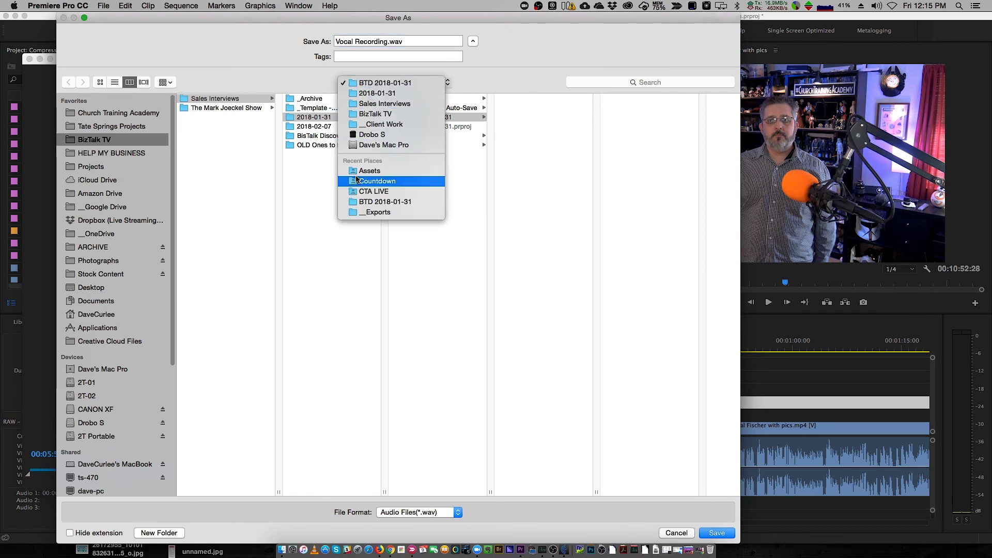
{"action": "left_click", "coordinate": [212, 148]}
{"action": "left_click", "coordinate": [119, 112]}
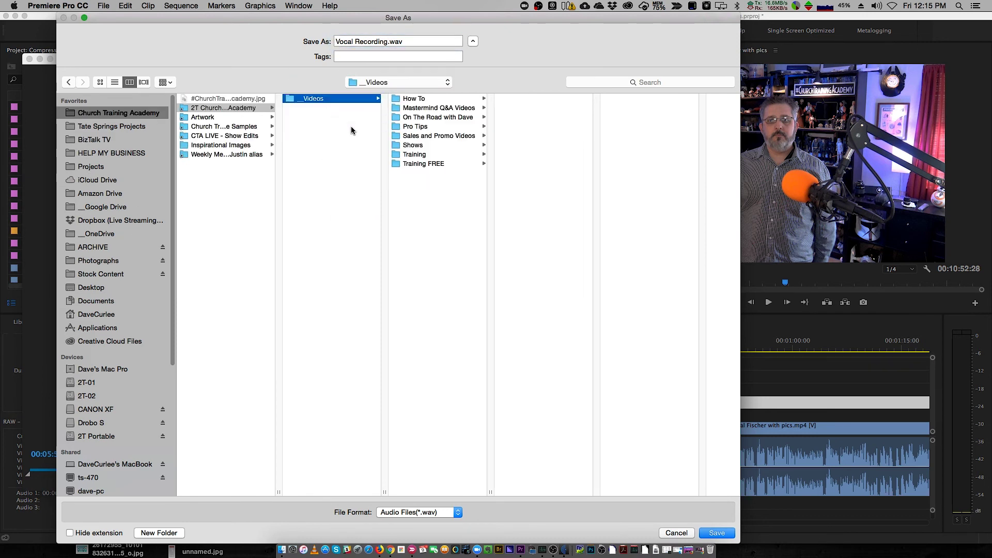
{"action": "left_click", "coordinate": [439, 107]}
{"action": "left_click", "coordinate": [530, 135]}
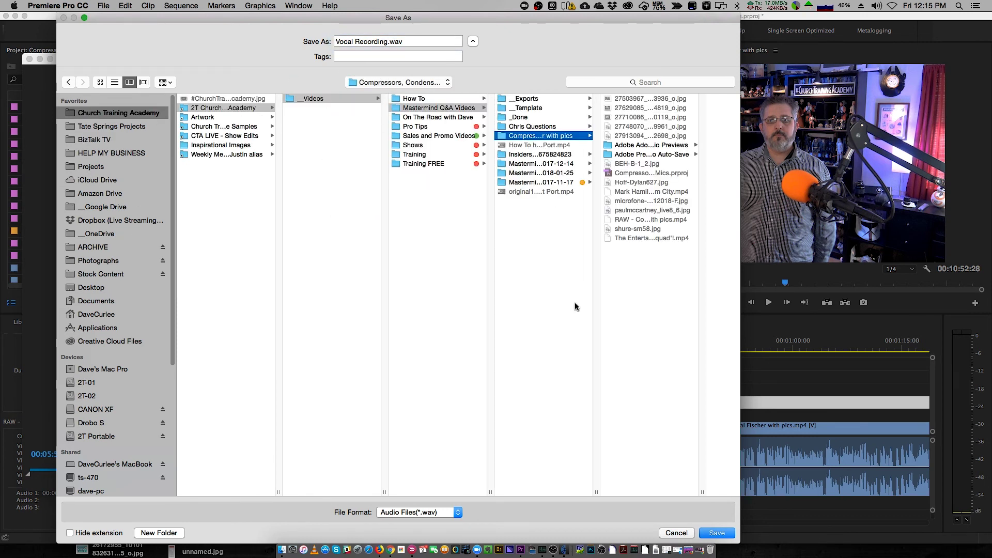
{"action": "left_click", "coordinate": [387, 42]}
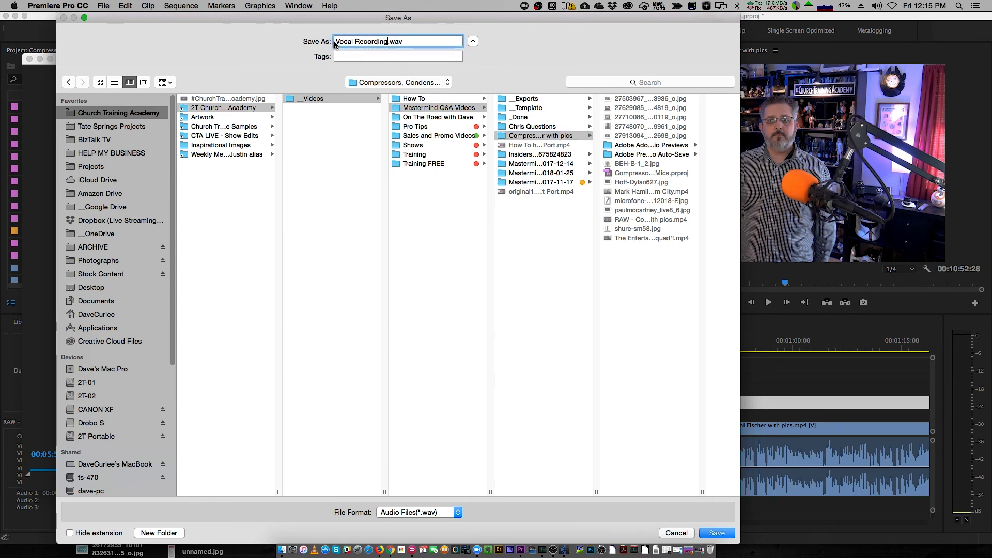
{"action": "left_click_drag", "start_coordinate": [336, 41], "coordinate": [404, 42]}
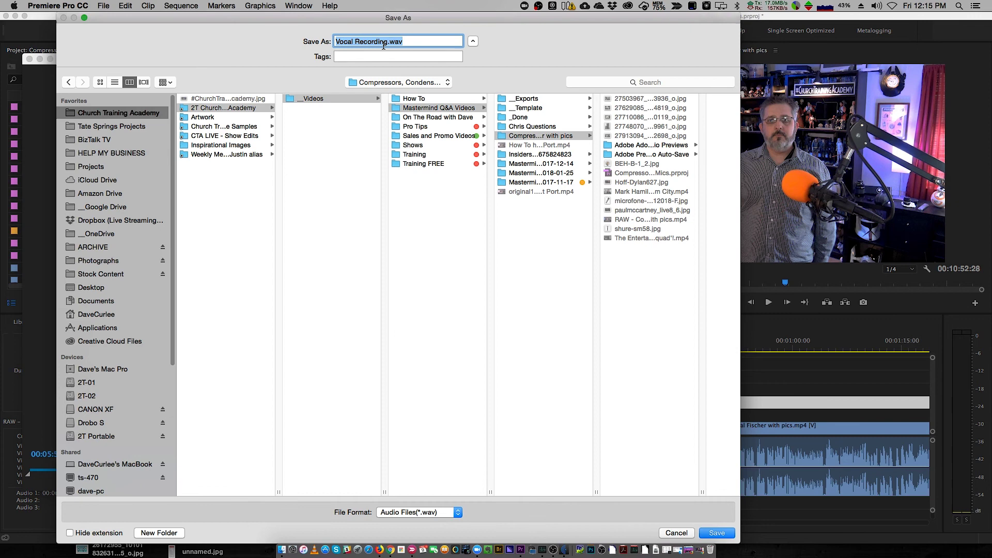
{"action": "left_click", "coordinate": [716, 533]}
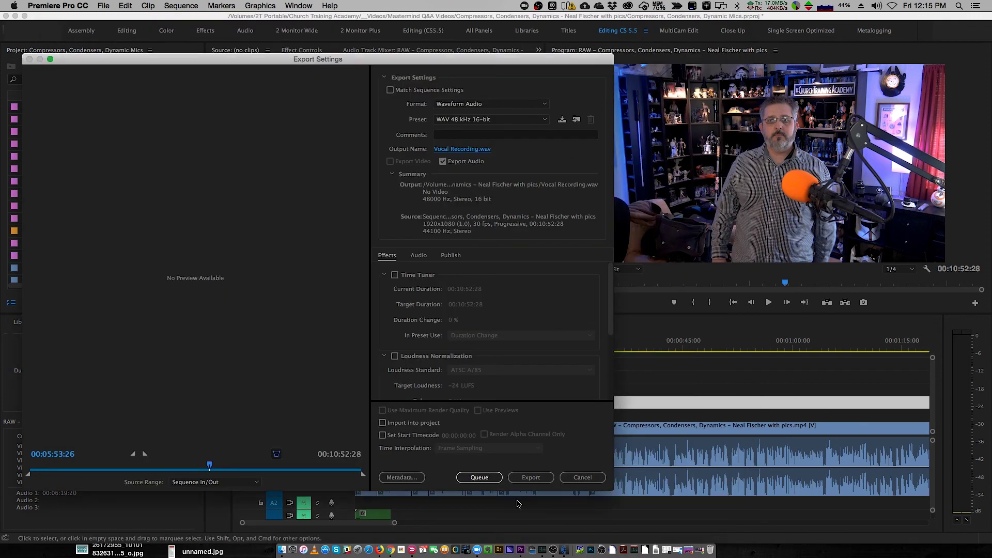
{"action": "left_click", "coordinate": [523, 480]}
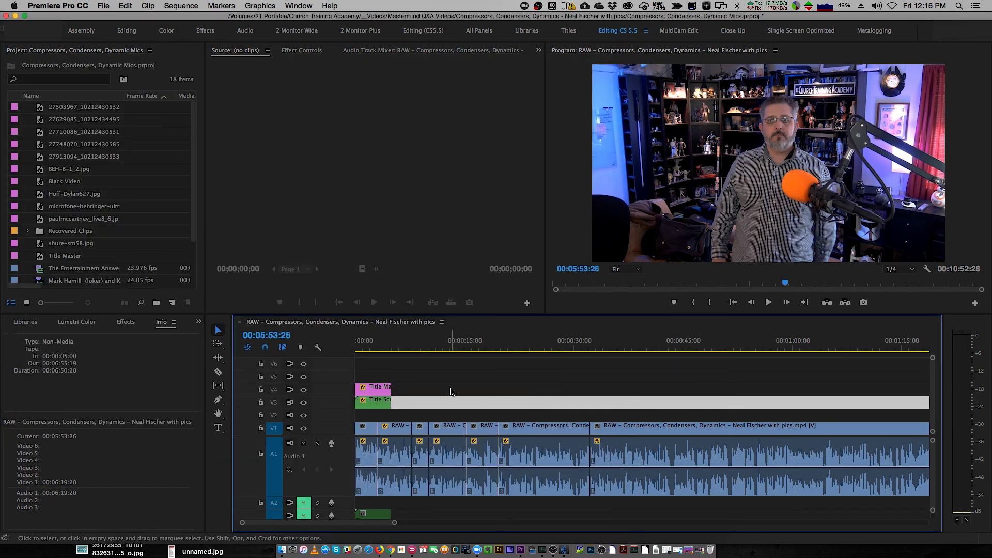
Step: Hide Premiere and drop Vocal Recording.wav from the project folder onto The Levelator to level it
{"action": "key", "text": "super+h"}
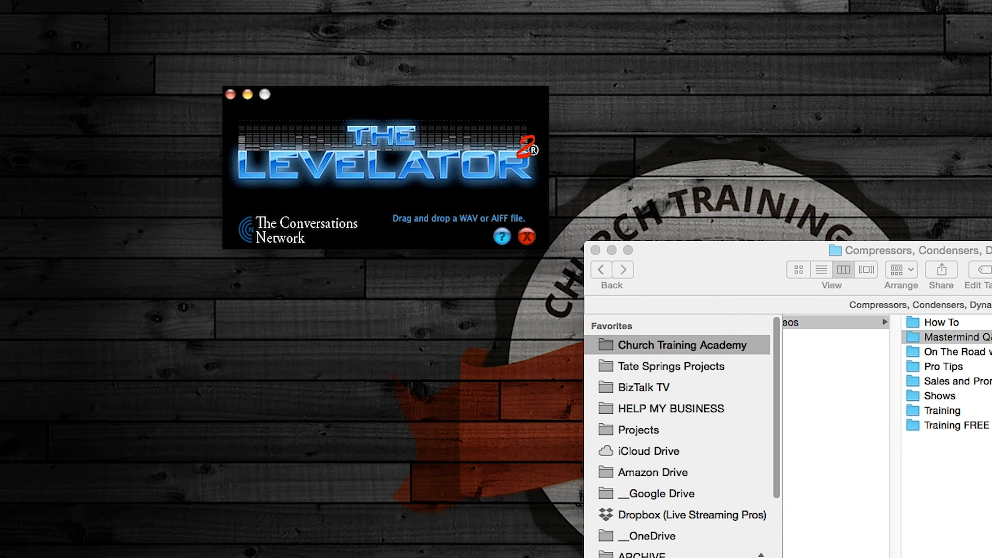
{"action": "scroll", "coordinate": [930, 414], "scroll_direction": "right", "scroll_amount": 5}
{"action": "left_click_drag", "start_coordinate": [989, 261], "coordinate": [630, 244]}
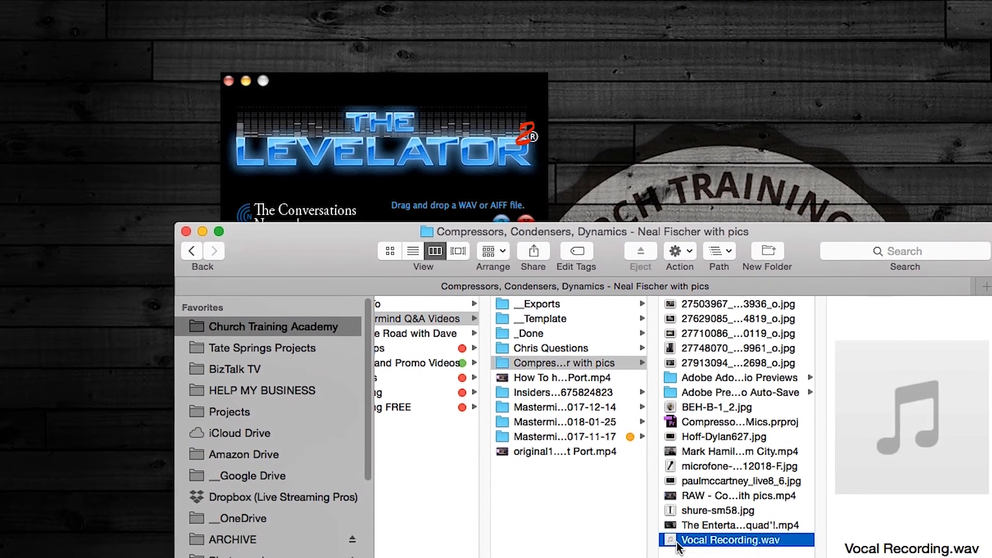
{"action": "left_click_drag", "start_coordinate": [356, 85], "coordinate": [486, 40]}
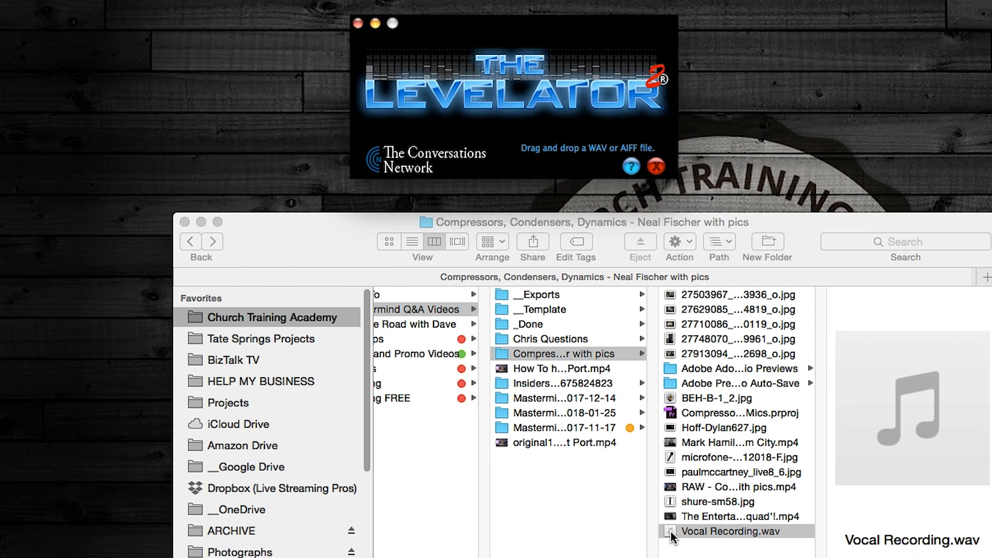
{"action": "left_click_drag", "start_coordinate": [671, 538], "coordinate": [489, 97]}
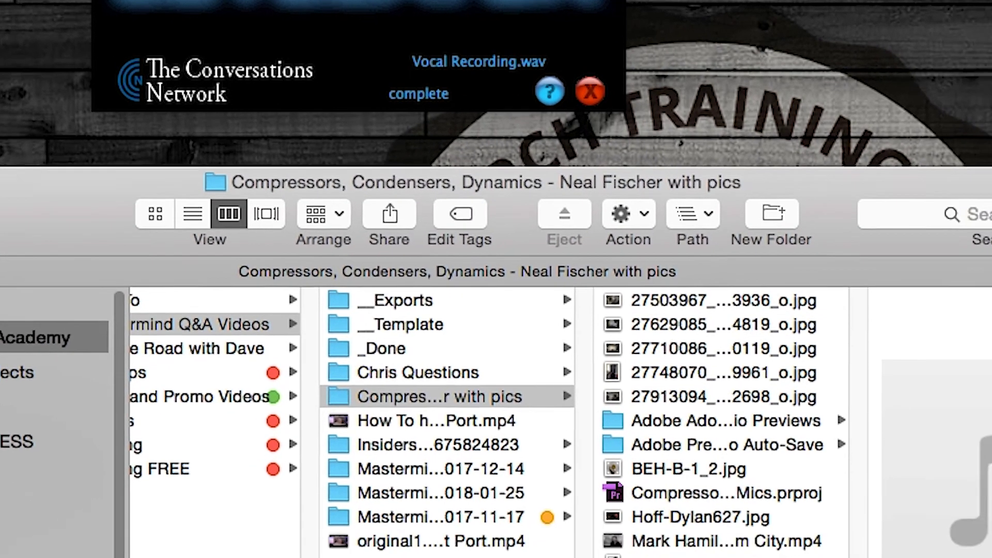
Step: Select the leveled output file and mute the original audio on track A1
{"action": "left_click", "coordinate": [465, 434]}
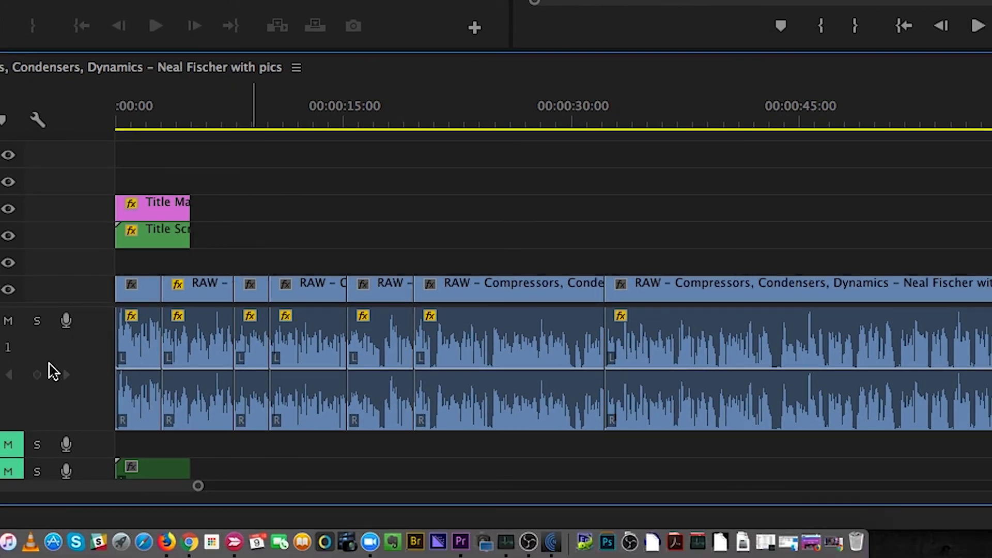
{"action": "scroll", "coordinate": [31, 376], "scroll_direction": "down", "scroll_amount": 3}
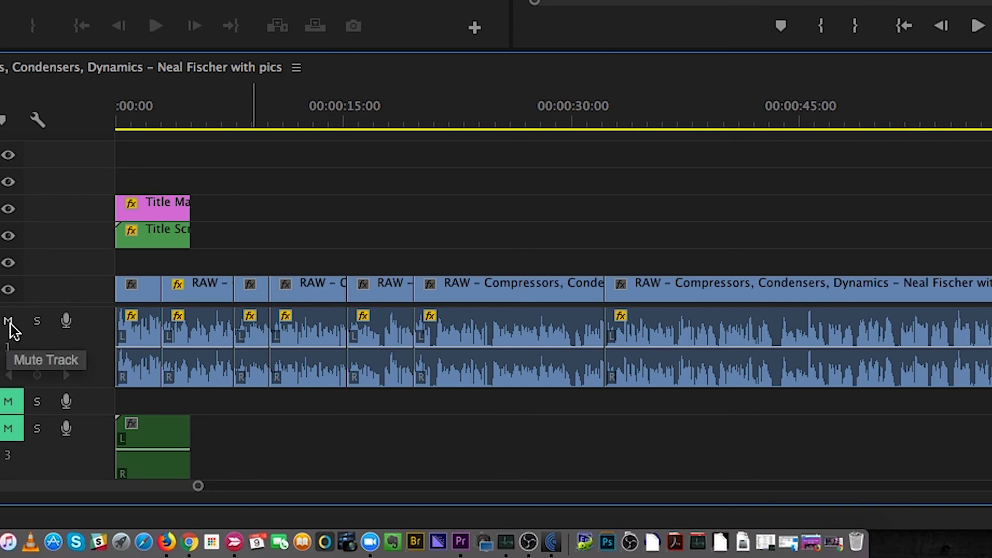
{"action": "left_click", "coordinate": [8, 321]}
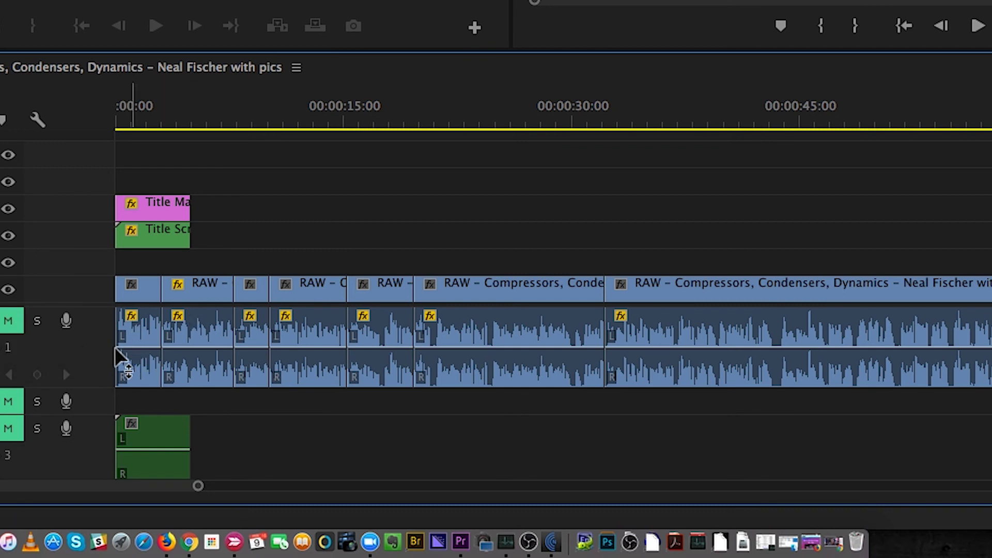
{"action": "left_click", "coordinate": [163, 435]}
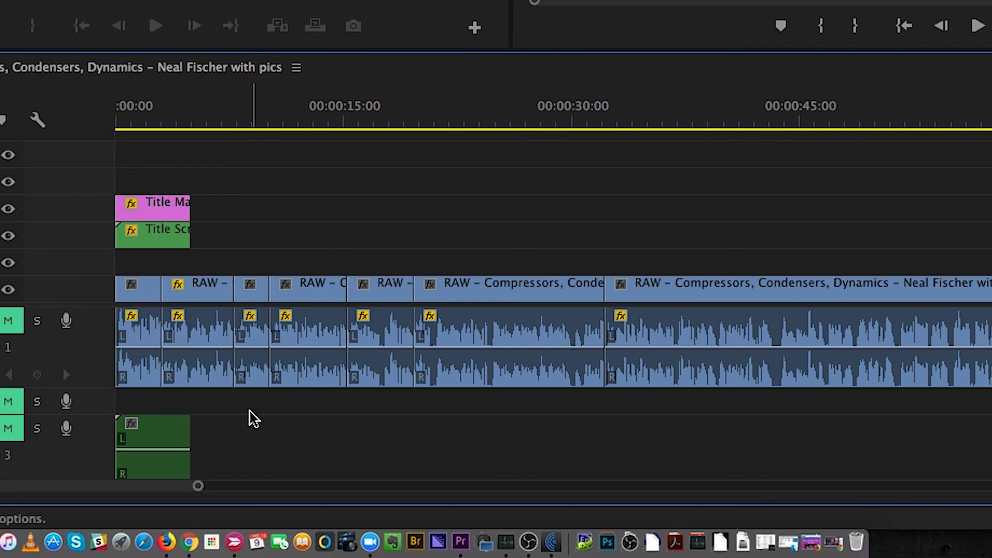
{"action": "scroll", "coordinate": [250, 417], "scroll_direction": "down", "scroll_amount": 2}
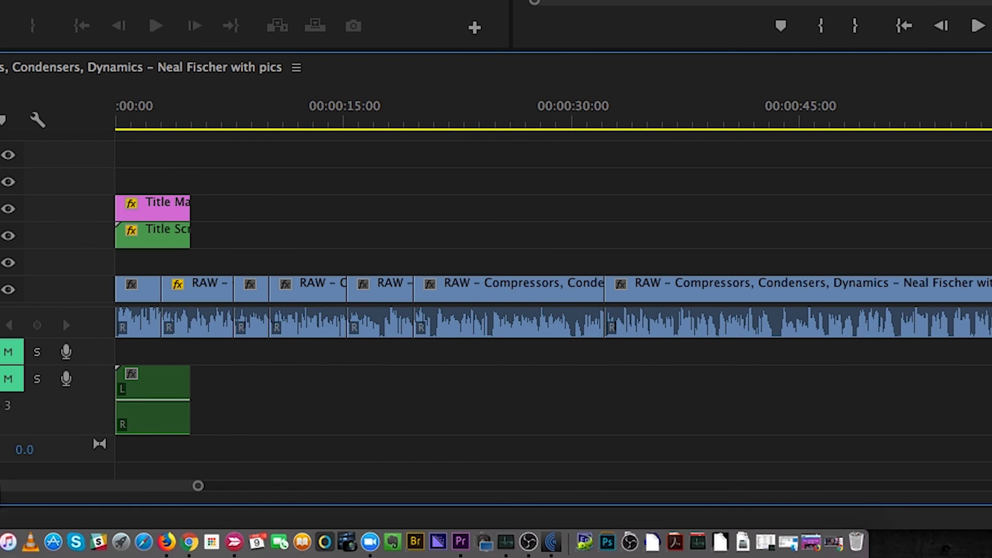
Step: Drag Vocal Recording.output.wav from Finder into the sequence onto a new audio track
{"action": "key", "text": "super+Tab"}
{"action": "left_click_drag", "start_coordinate": [358, 216], "coordinate": [99, 469]}
{"action": "key", "text": "super+Tab"}
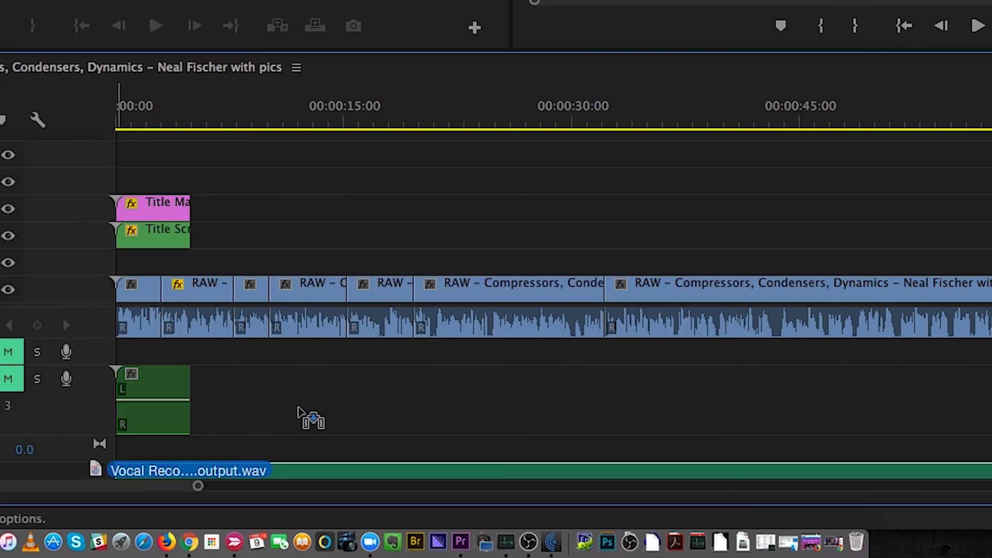
{"action": "left_click_drag", "start_coordinate": [305, 416], "coordinate": [279, 289]}
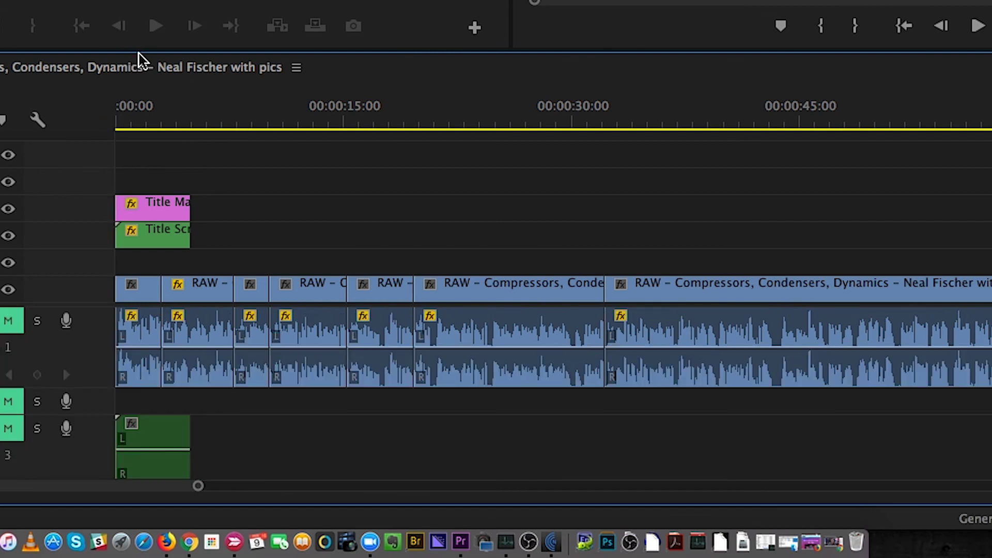
Step: Enlarge the timeline to reveal audio track A4 and select the shorter RAW clip
{"action": "left_click_drag", "start_coordinate": [139, 50], "coordinate": [144, 3]}
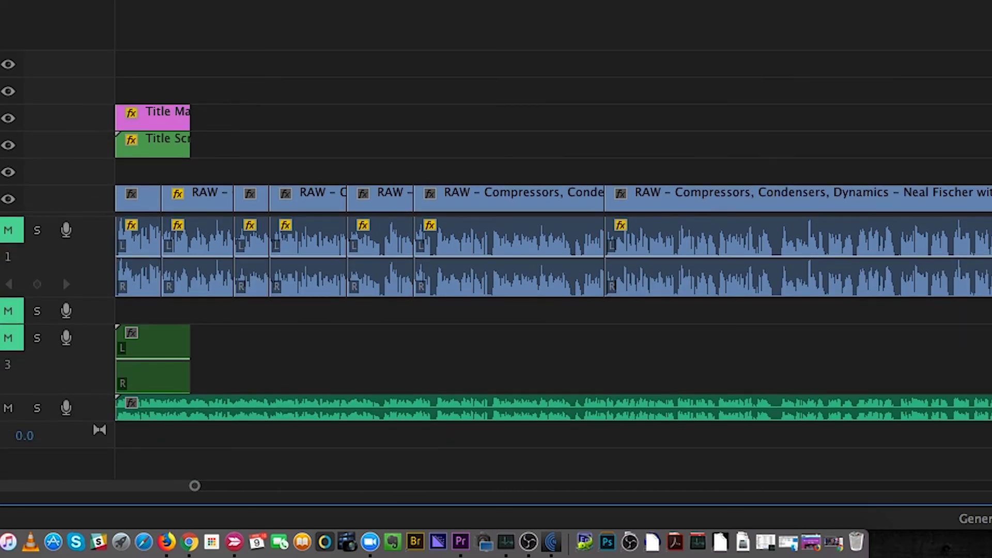
{"action": "scroll", "coordinate": [28, 406], "scroll_direction": "up", "scroll_amount": 3}
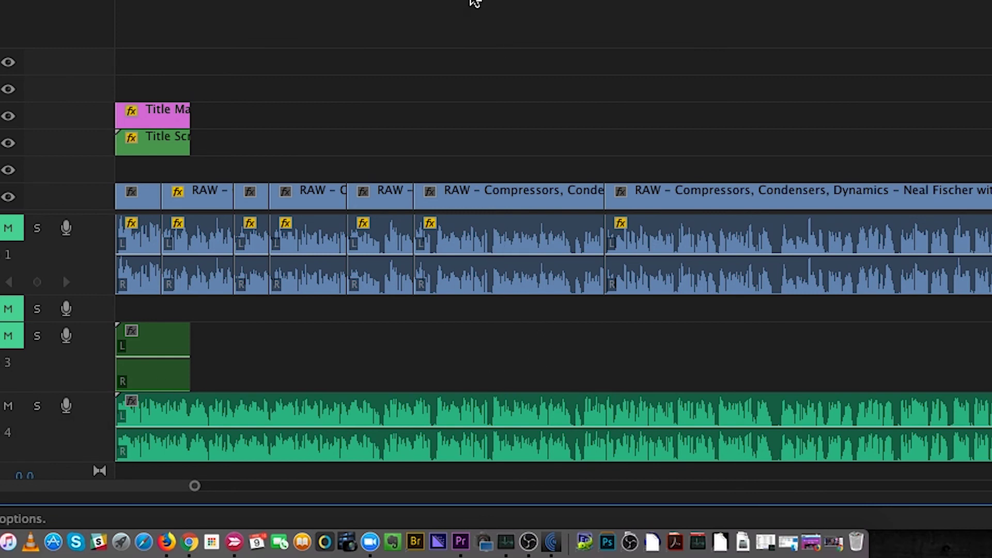
{"action": "left_click", "coordinate": [454, 238]}
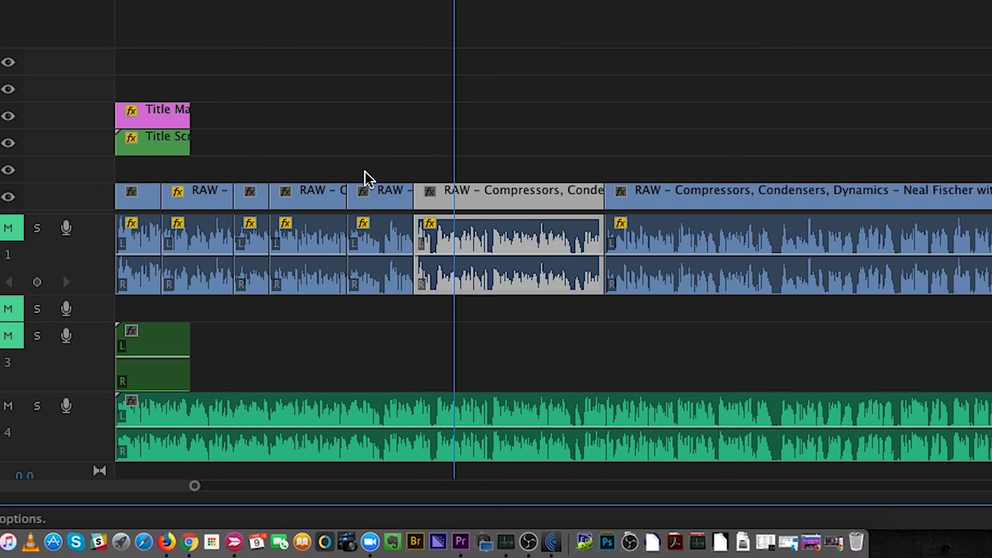
{"action": "left_click", "coordinate": [373, 196]}
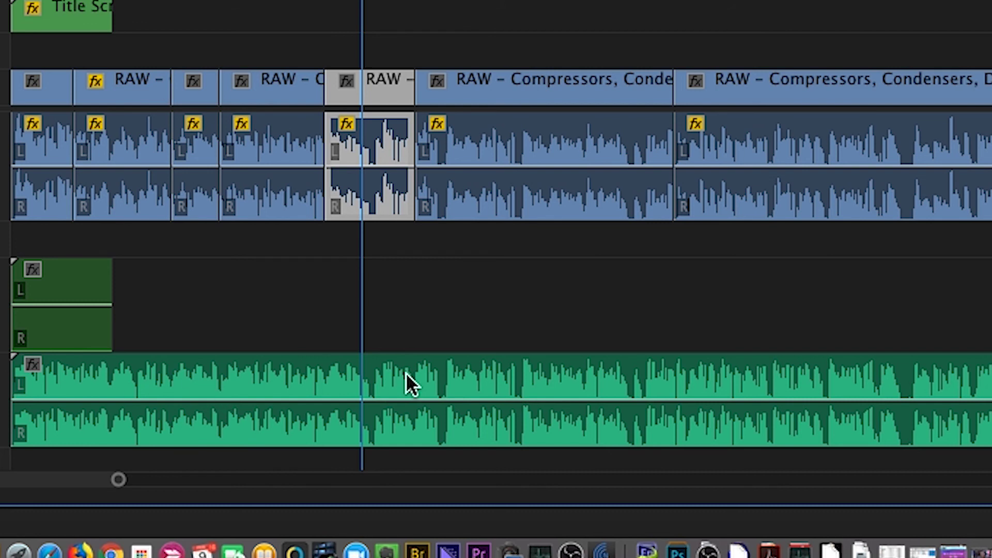
Step: Play, stop, and replay the sequence to hear the leveled vocal
{"action": "key", "text": "space"}
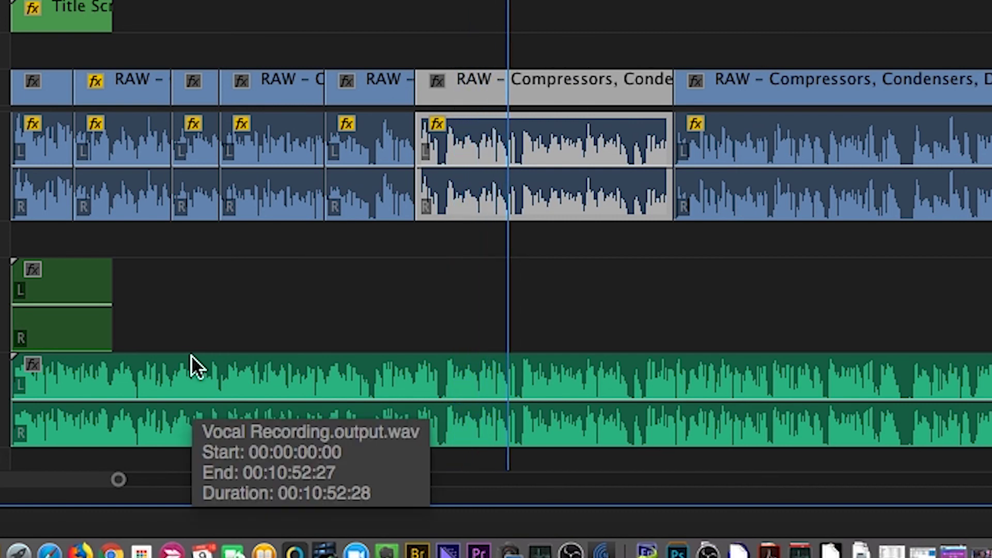
{"action": "key", "text": "space"}
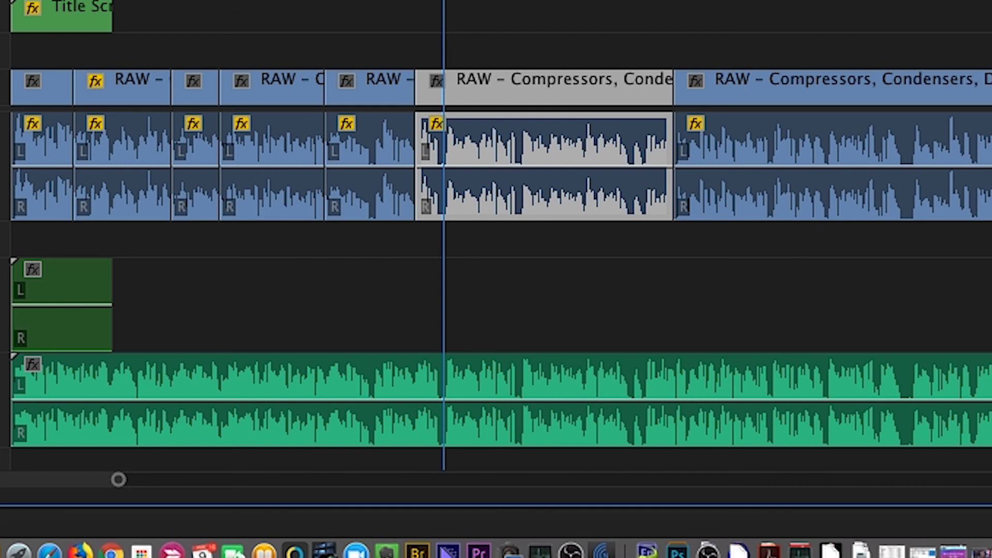
{"action": "key", "text": "space"}
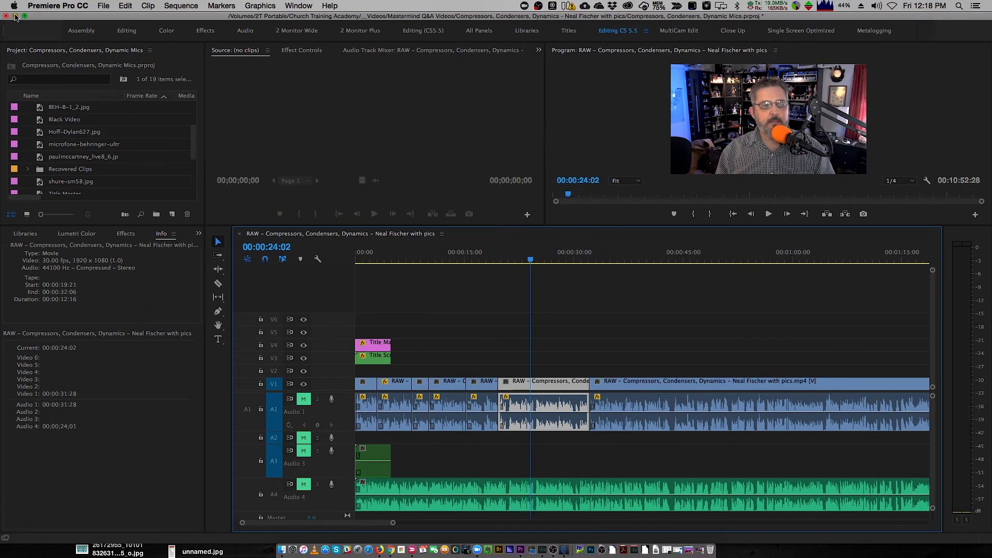
Step: Minimize Premiere Pro and reposition the Levelator window showing Vocal Recording.wav complete
{"action": "left_click", "coordinate": [15, 16]}
{"action": "left_click_drag", "start_coordinate": [340, 93], "coordinate": [319, 82]}
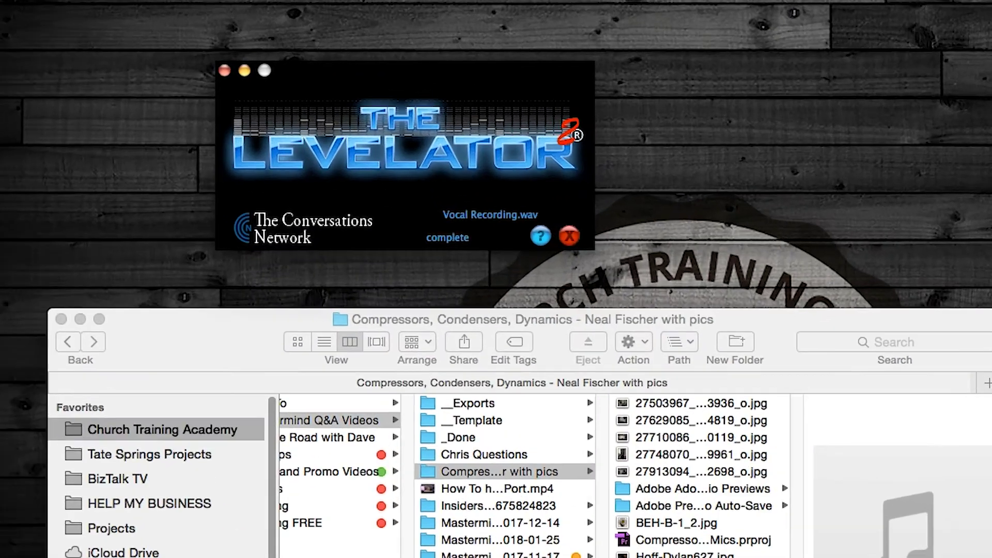